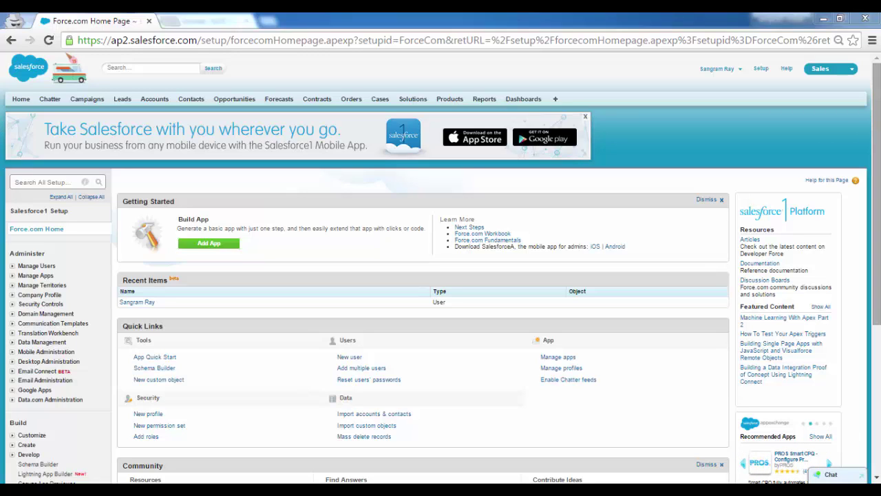
- Open the Developer Console in a maximized window, check its list of Lightning resources, and close the list
{"action": "left_click", "coordinate": [717, 68]}
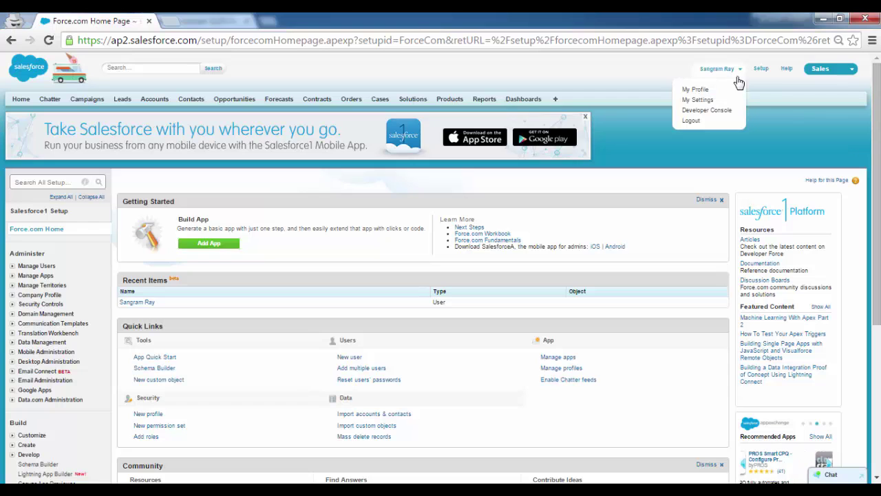
{"action": "left_click", "coordinate": [719, 111]}
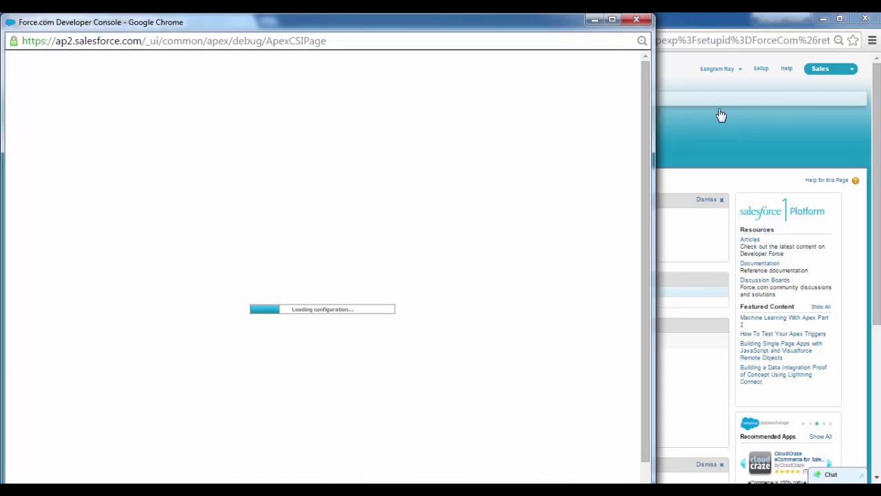
{"action": "left_click", "coordinate": [613, 21]}
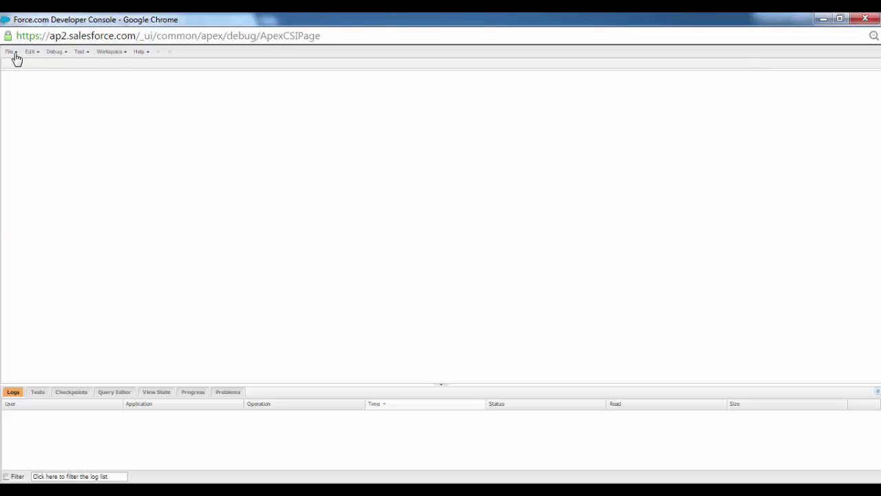
{"action": "left_click", "coordinate": [12, 53]}
{"action": "left_click", "coordinate": [28, 105]}
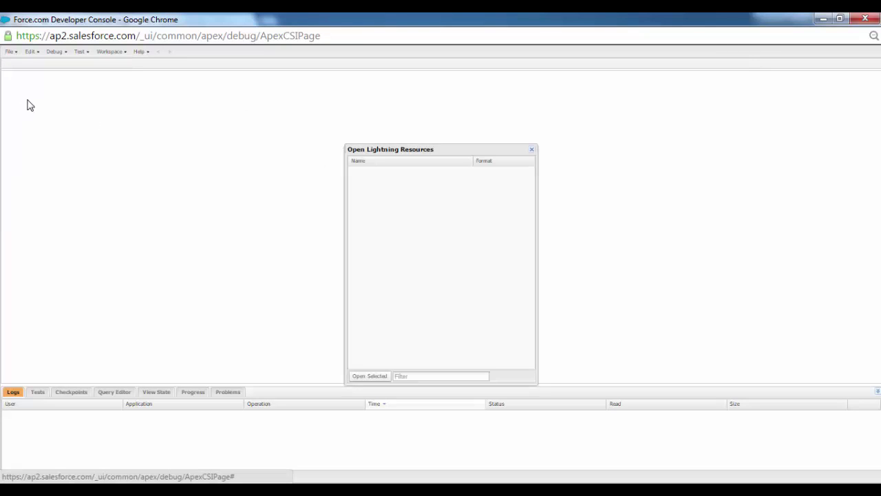
{"action": "left_click", "coordinate": [531, 149]}
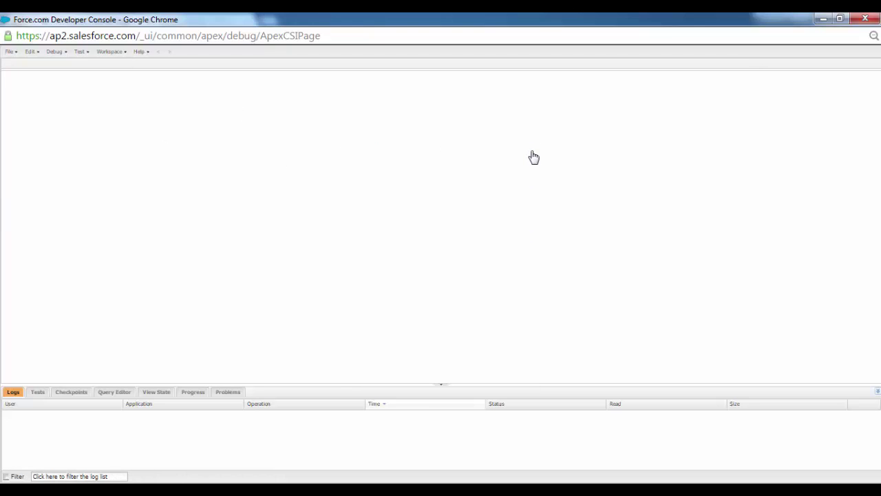
- Check the org's existing Pages in the console's Open dialog, then close the dialog and the Developer Console
{"action": "left_click", "coordinate": [10, 52]}
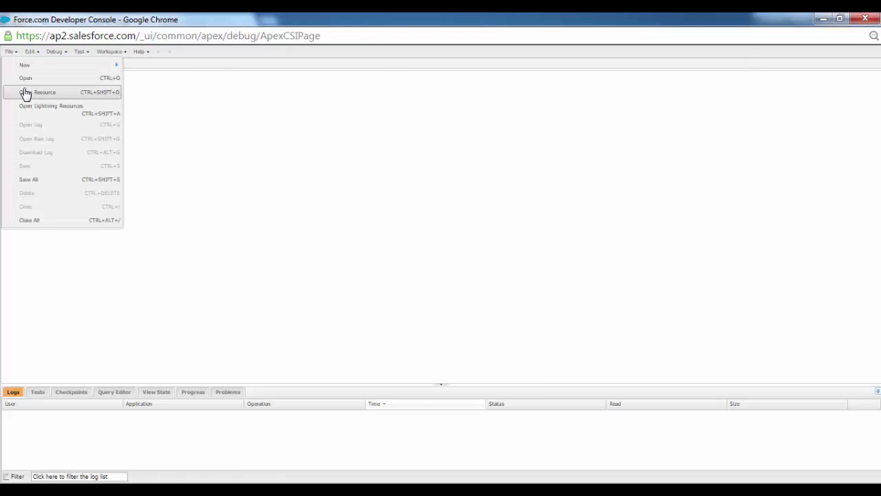
{"action": "left_click", "coordinate": [26, 80]}
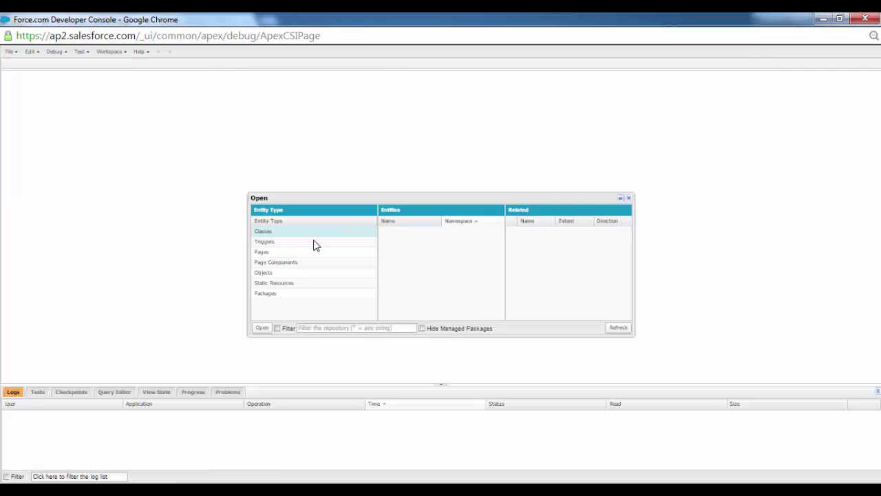
{"action": "left_click", "coordinate": [290, 254]}
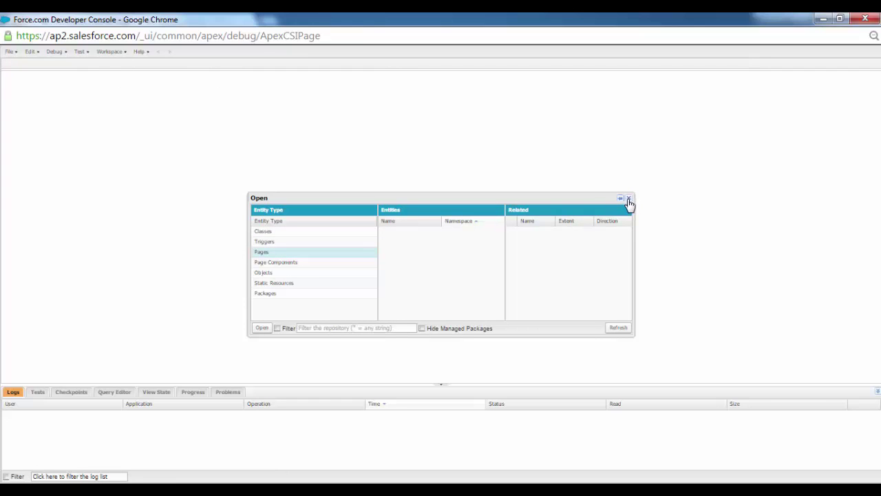
{"action": "left_click", "coordinate": [629, 197]}
{"action": "left_click", "coordinate": [865, 18]}
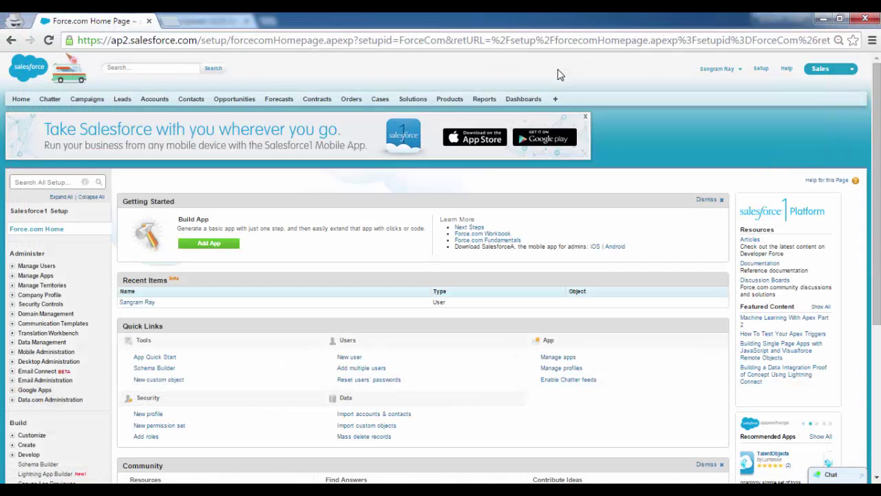
- Search Setup for "lig" and open the Lightning Components page to check for existing components
{"action": "left_click", "coordinate": [44, 182]}
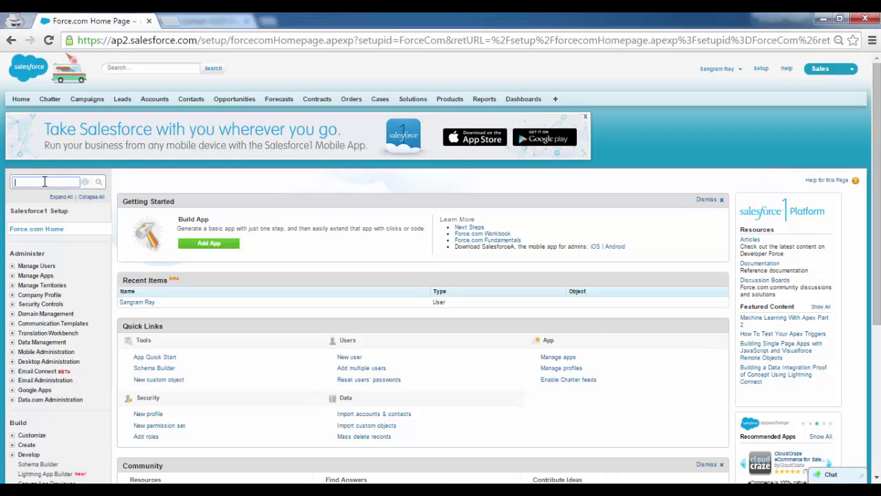
{"action": "type", "text": "lig"}
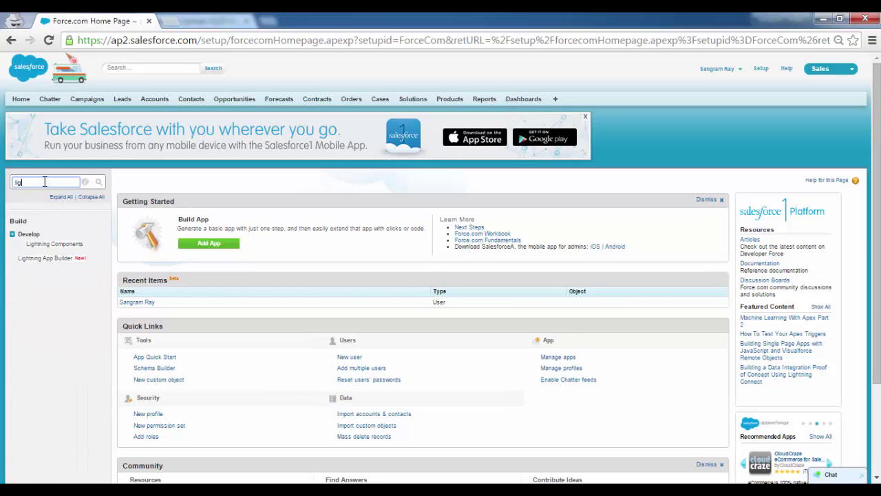
{"action": "left_click", "coordinate": [51, 247]}
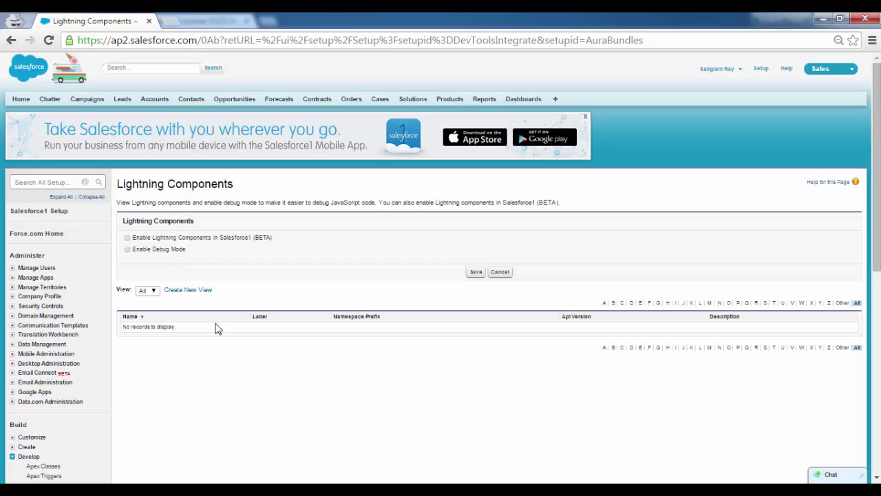
- Switch to the browser window with the SLDS Demo package upload and copy its installation URL
{"action": "mouse_move", "coordinate": [182, 494]}
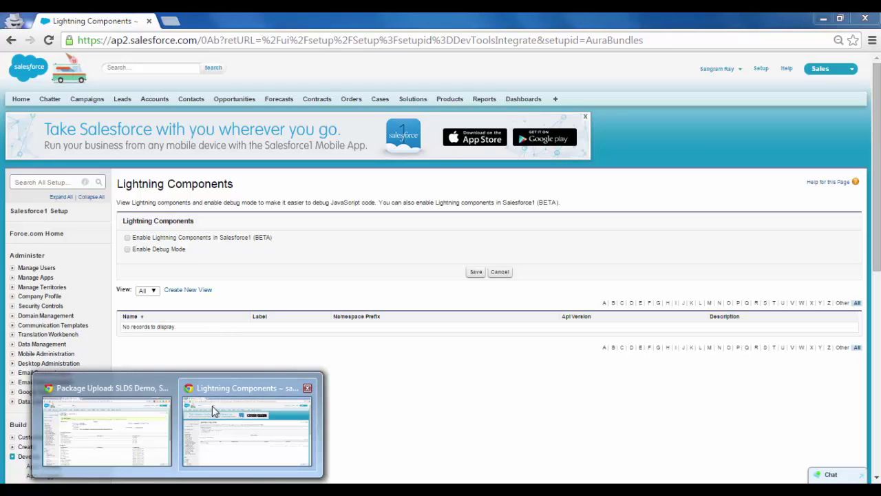
{"action": "left_click", "coordinate": [136, 420]}
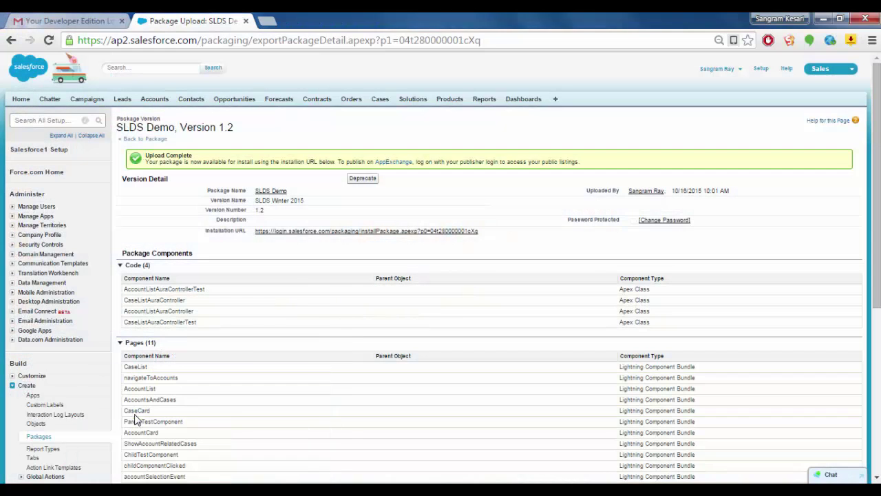
{"action": "right_click", "coordinate": [357, 234]}
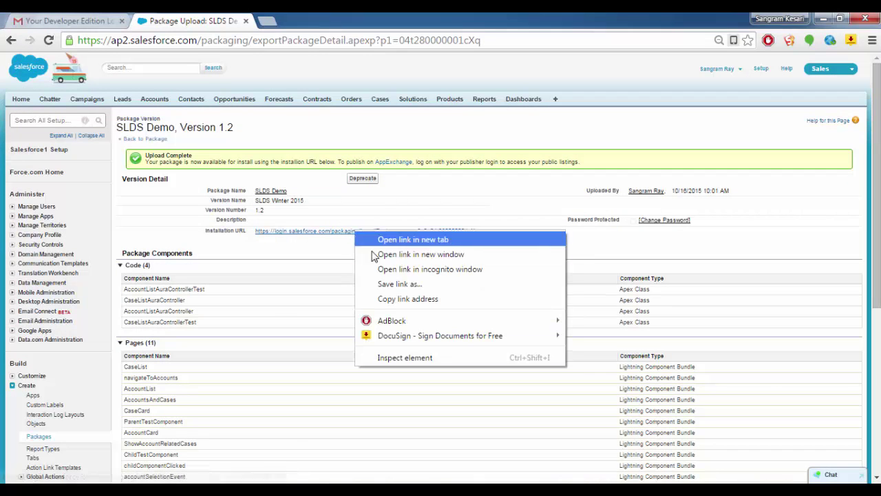
{"action": "left_click", "coordinate": [392, 300]}
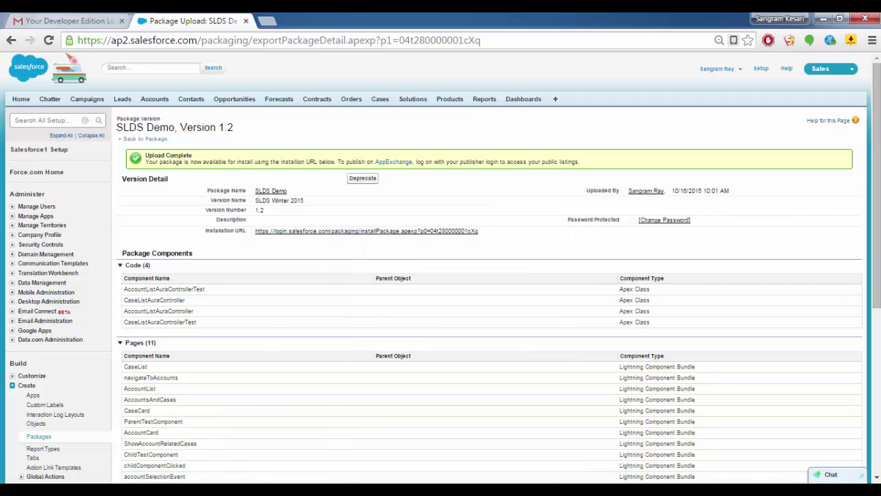
- Return to the Lightning Components browser window and load the copied package installation URL there
{"action": "mouse_move", "coordinate": [241, 477]}
{"action": "left_click", "coordinate": [253, 435]}
{"action": "left_click", "coordinate": [257, 42]}
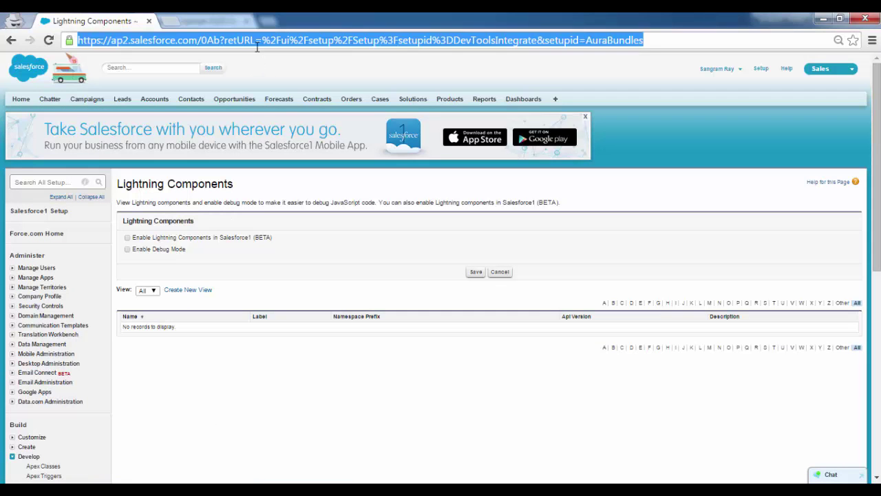
{"action": "key", "text": "ctrl+v"}
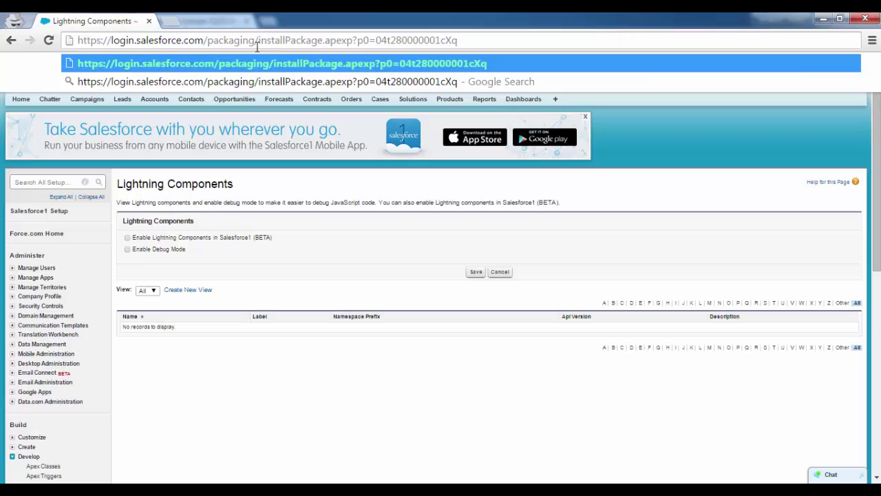
{"action": "key", "text": "Return"}
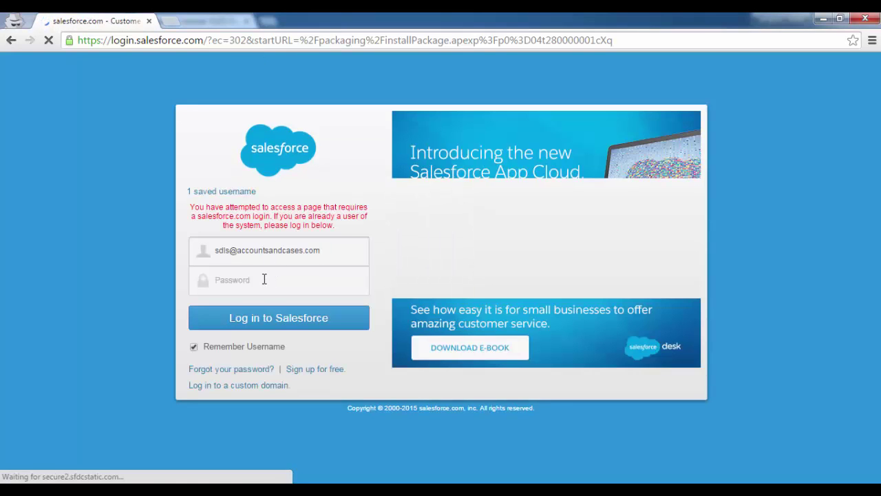
- Enter the account password and log in to Salesforce with the saved username
{"action": "type", "text": "••••••"}
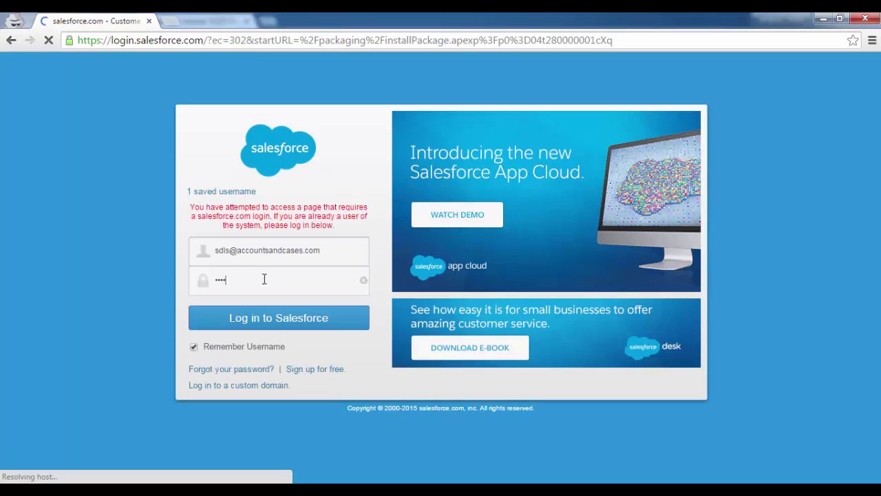
{"action": "type", "text": "•••"}
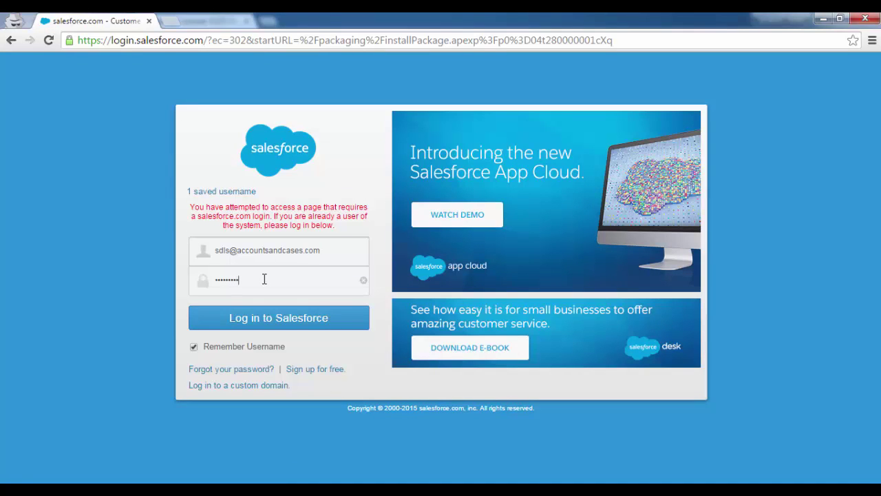
{"action": "type", "text": "•••"}
{"action": "left_click", "coordinate": [256, 318]}
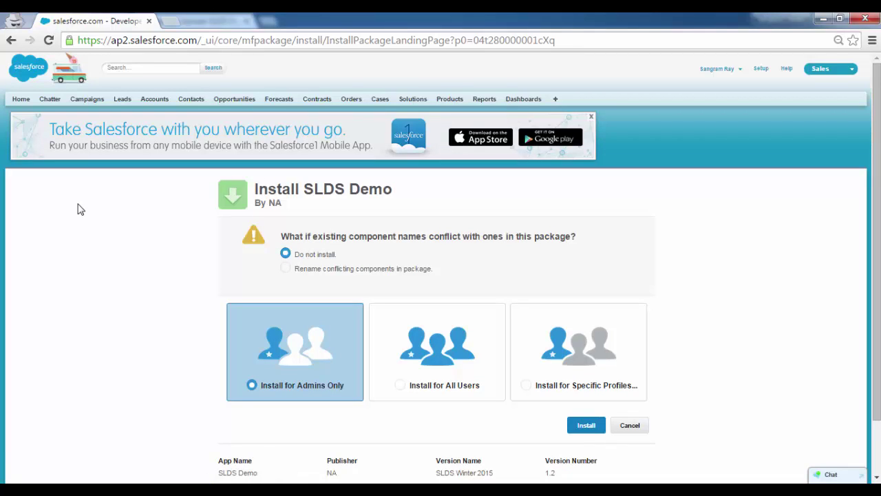
- Install the SLDS Demo package for admins only with conflicting components not installed, and finish the installation
{"action": "left_click", "coordinate": [584, 430]}
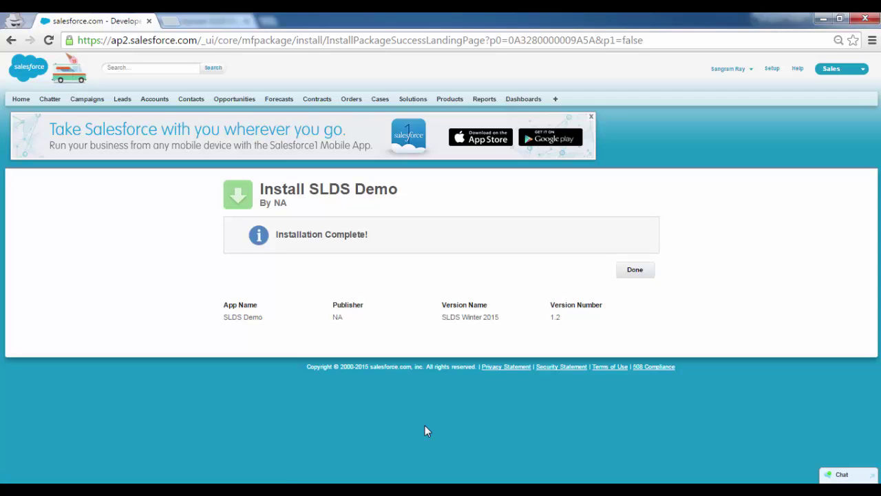
{"action": "left_click", "coordinate": [632, 275]}
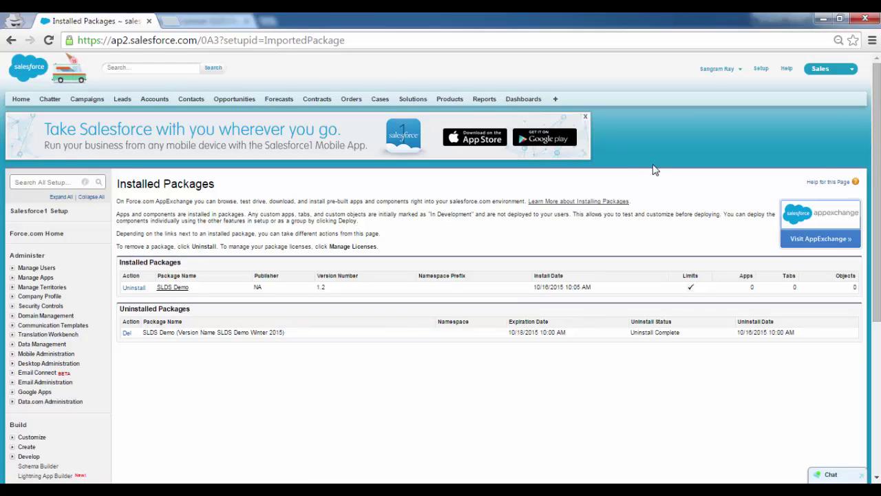
- Reopen the Developer Console from the Installed Packages page and maximize its window
{"action": "left_click", "coordinate": [720, 69]}
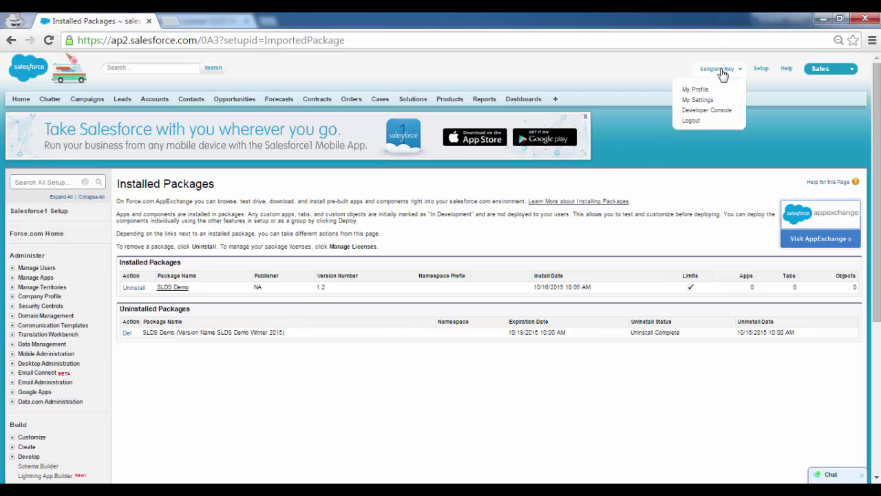
{"action": "left_click", "coordinate": [710, 112]}
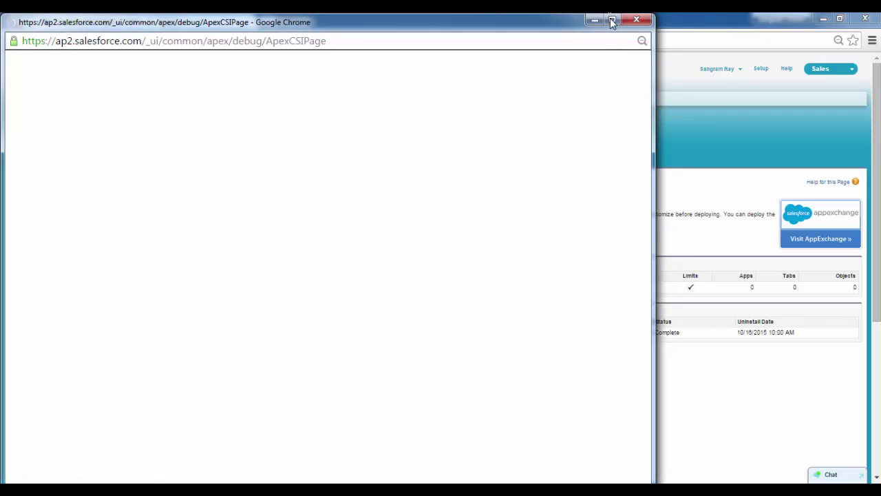
{"action": "left_click", "coordinate": [611, 20]}
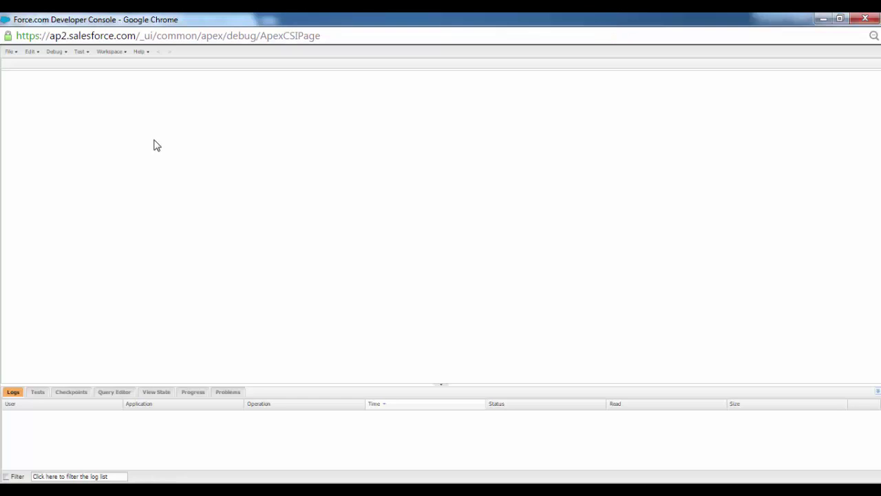
- Open the APPLICATION file of the ShowAccountRelatedCases bundle from the Lightning resources
{"action": "left_click", "coordinate": [10, 52]}
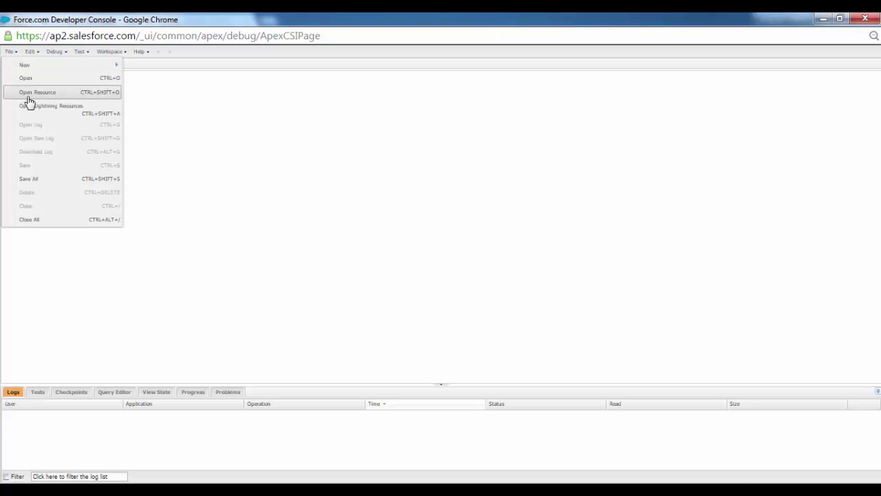
{"action": "left_click", "coordinate": [31, 109]}
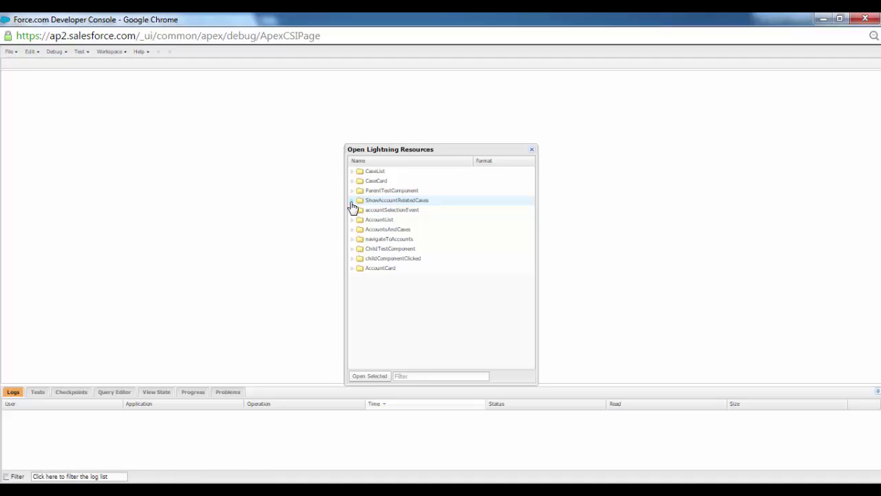
{"action": "left_click", "coordinate": [352, 202]}
{"action": "left_click", "coordinate": [375, 210]}
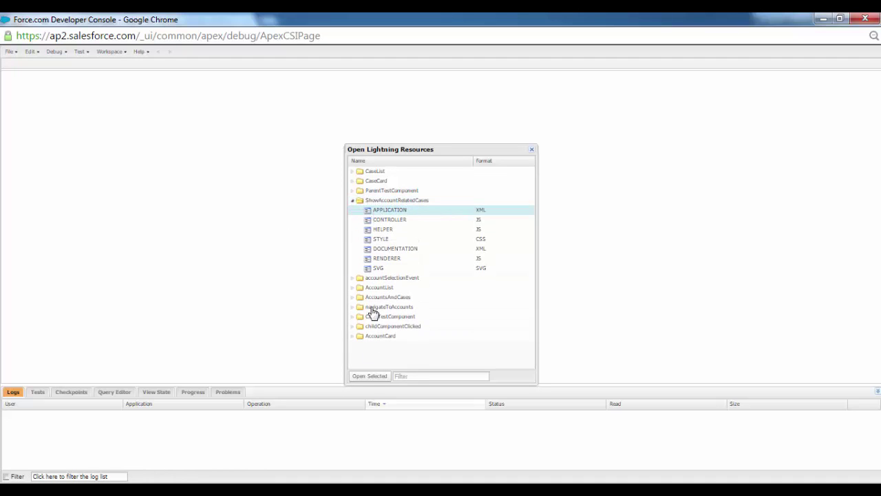
{"action": "left_click", "coordinate": [366, 377]}
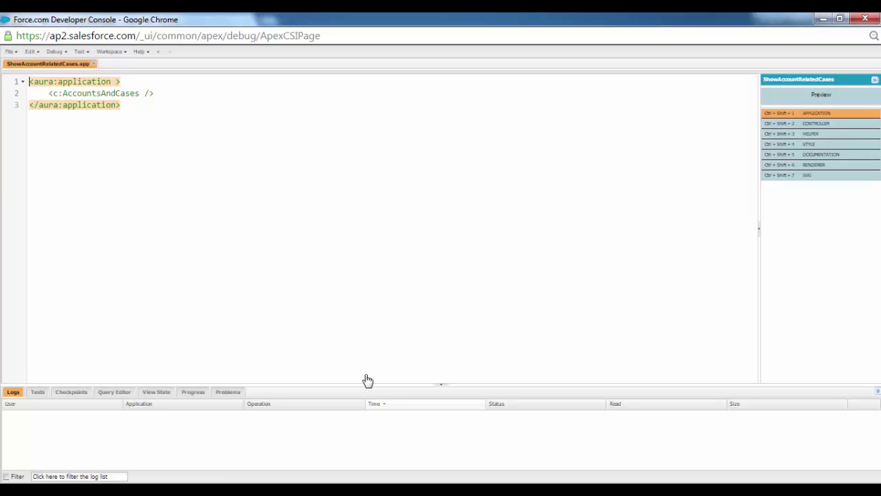
- Preview the ShowAccountRelatedCases app, look through the accounts list, and show the cases for Burlington Textiles Corp of America
{"action": "left_click", "coordinate": [790, 102]}
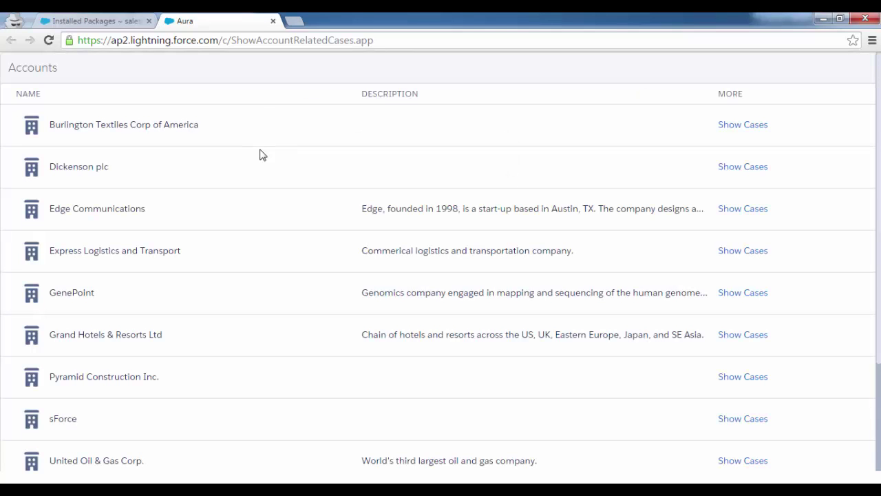
{"action": "scroll", "coordinate": [869, 359], "scroll_direction": "down", "scroll_amount": 2}
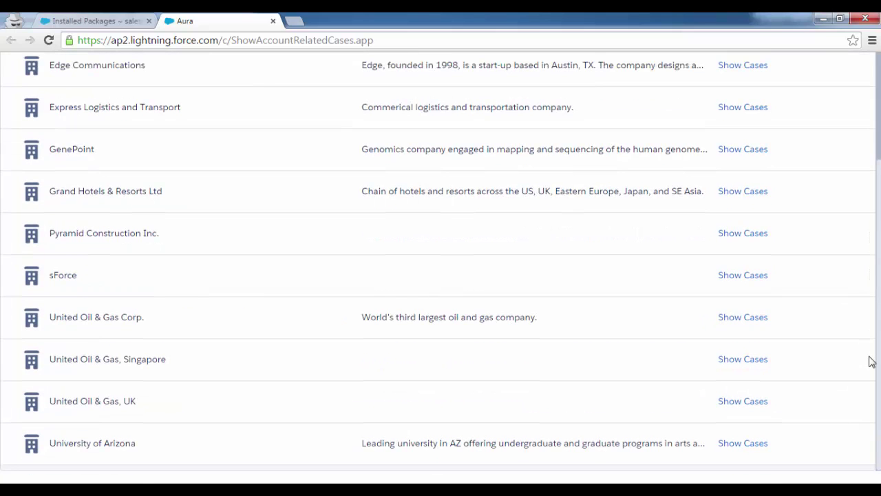
{"action": "scroll", "coordinate": [869, 360], "scroll_direction": "up", "scroll_amount": 2}
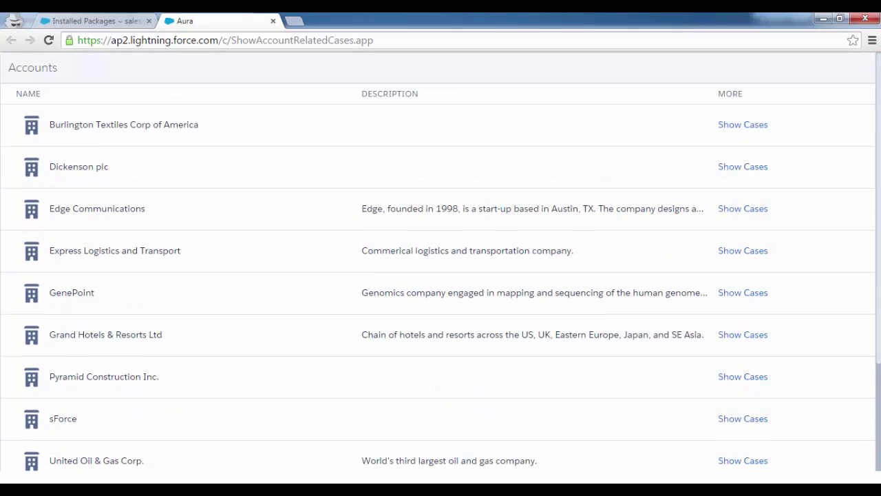
{"action": "left_click", "coordinate": [737, 128]}
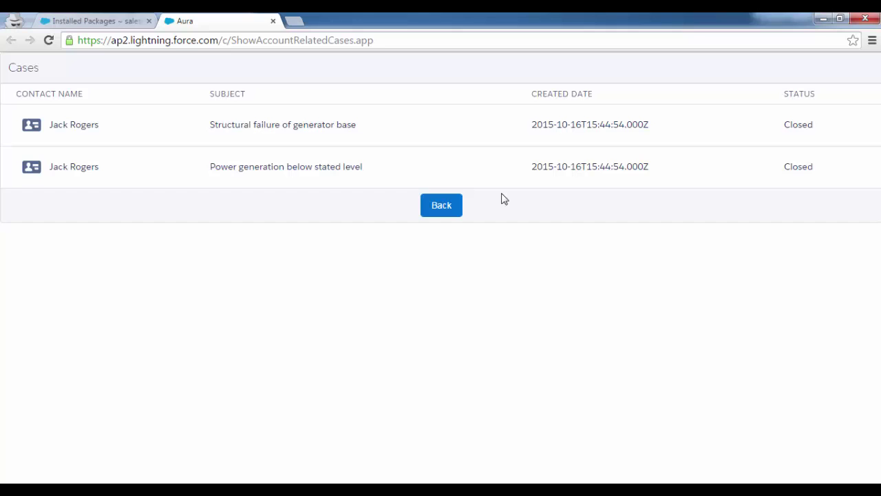
- Return to the accounts list, show the cases for Dickenson plc, and go back to the accounts
{"action": "left_click", "coordinate": [453, 205]}
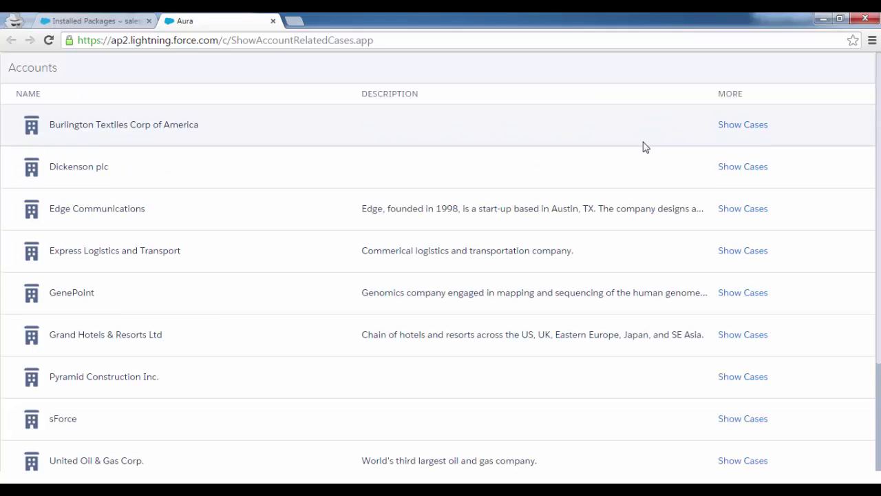
{"action": "left_click", "coordinate": [723, 169]}
{"action": "left_click", "coordinate": [441, 104]}
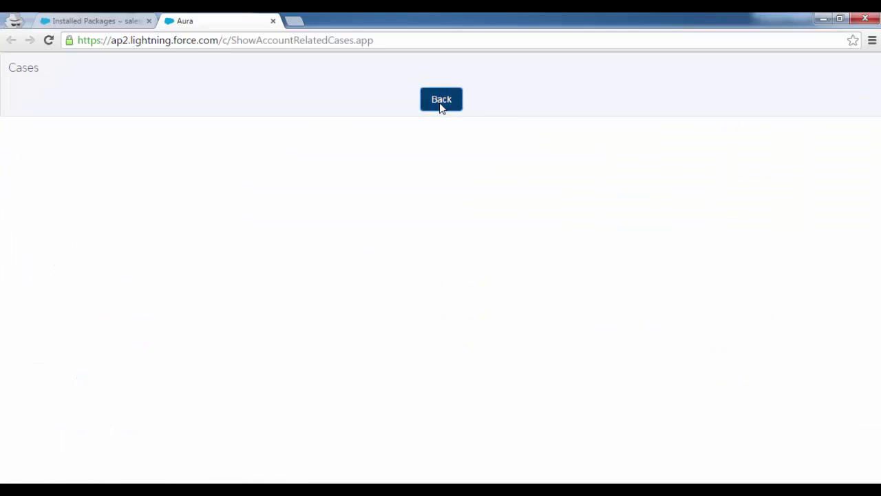
- Switch from the app preview through the Installed Packages page to the Developer Console window
{"action": "left_click", "coordinate": [109, 20]}
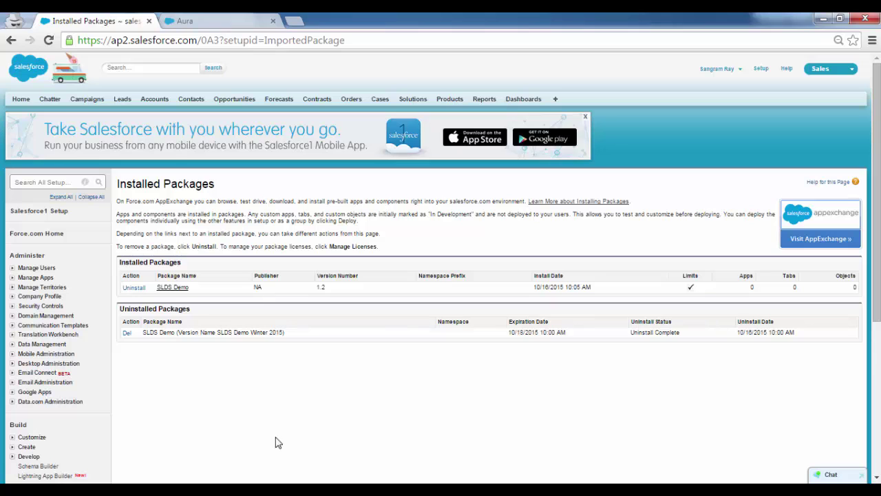
{"action": "mouse_move", "coordinate": [224, 474]}
{"action": "left_click", "coordinate": [327, 422]}
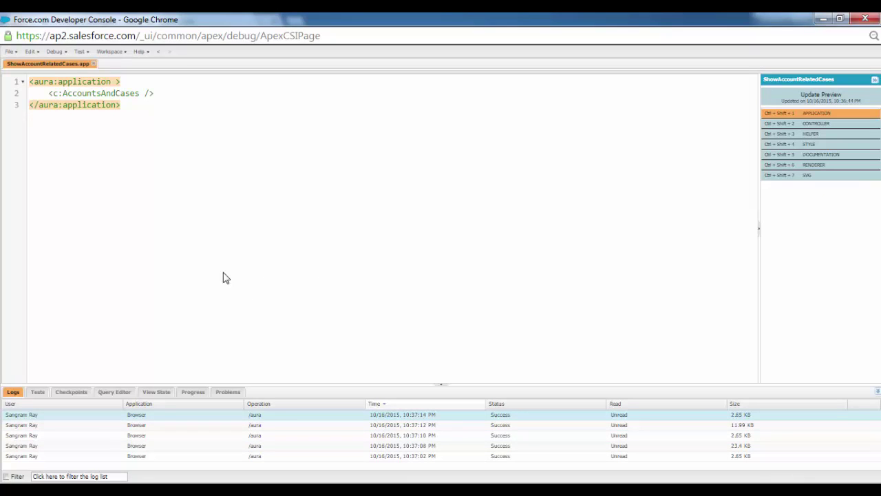
- Open the COMPONENT file of the AccountsAndCases bundle referenced in the application from the Lightning resources
{"action": "left_click", "coordinate": [11, 52]}
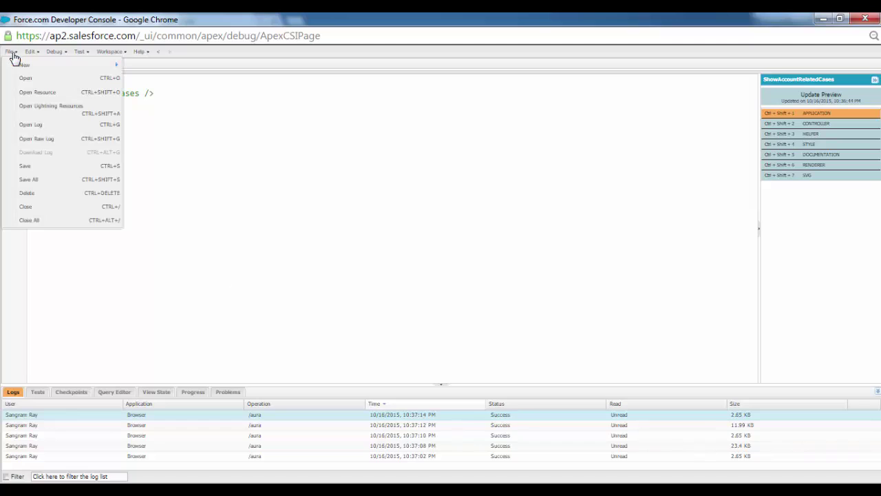
{"action": "left_click", "coordinate": [40, 110]}
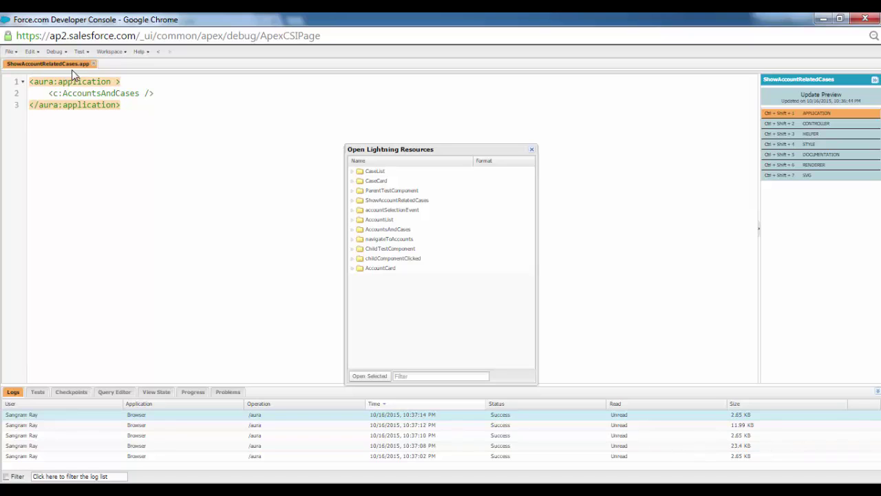
{"action": "double_click", "coordinate": [74, 95]}
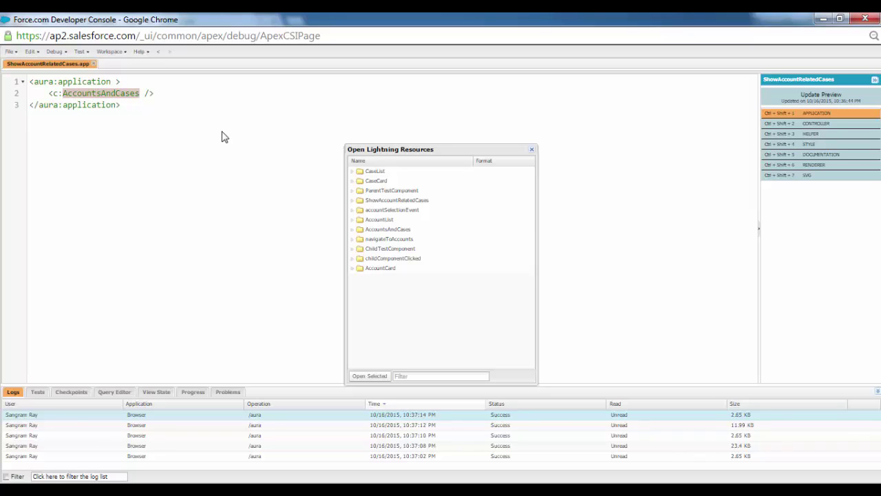
{"action": "left_click", "coordinate": [354, 229]}
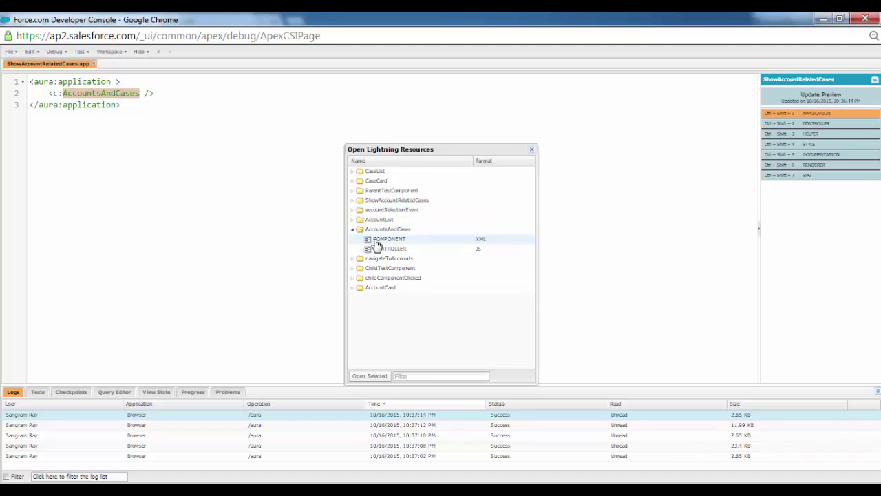
{"action": "left_click", "coordinate": [385, 239]}
{"action": "left_click", "coordinate": [368, 376]}
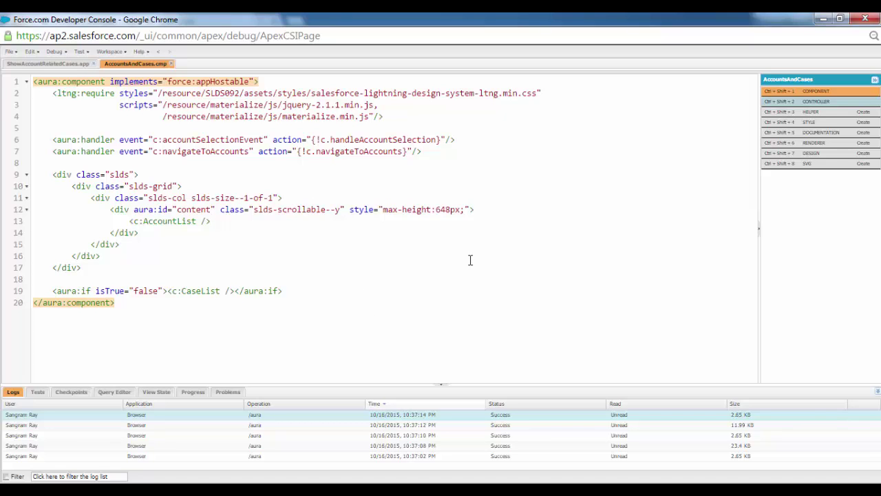
- Minimize the Developer Console and return to the ShowAccountRelatedCases app preview
{"action": "left_click", "coordinate": [821, 20]}
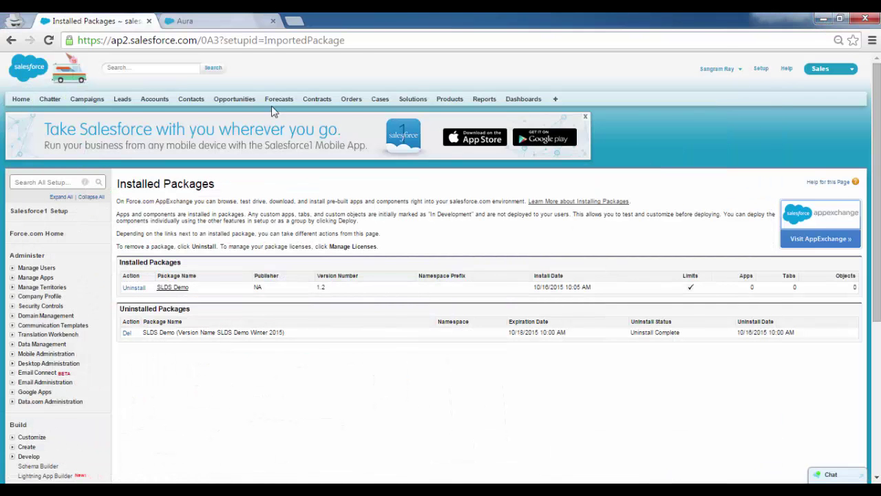
{"action": "left_click", "coordinate": [210, 20]}
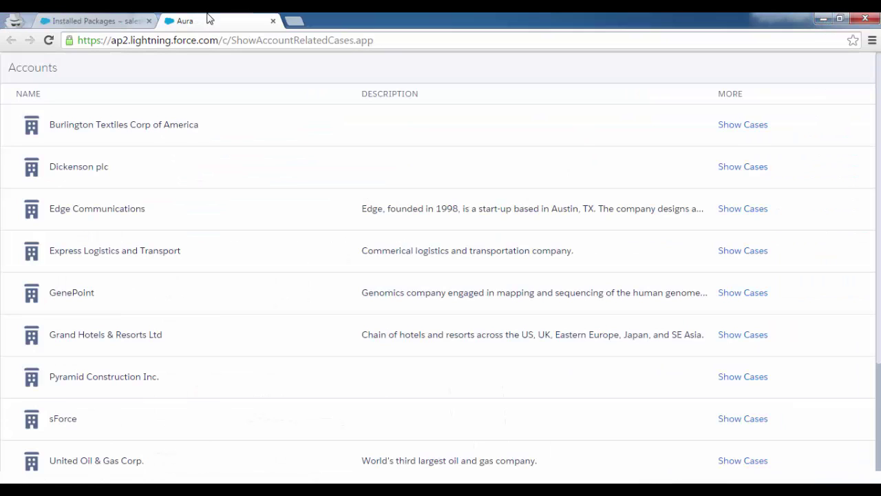